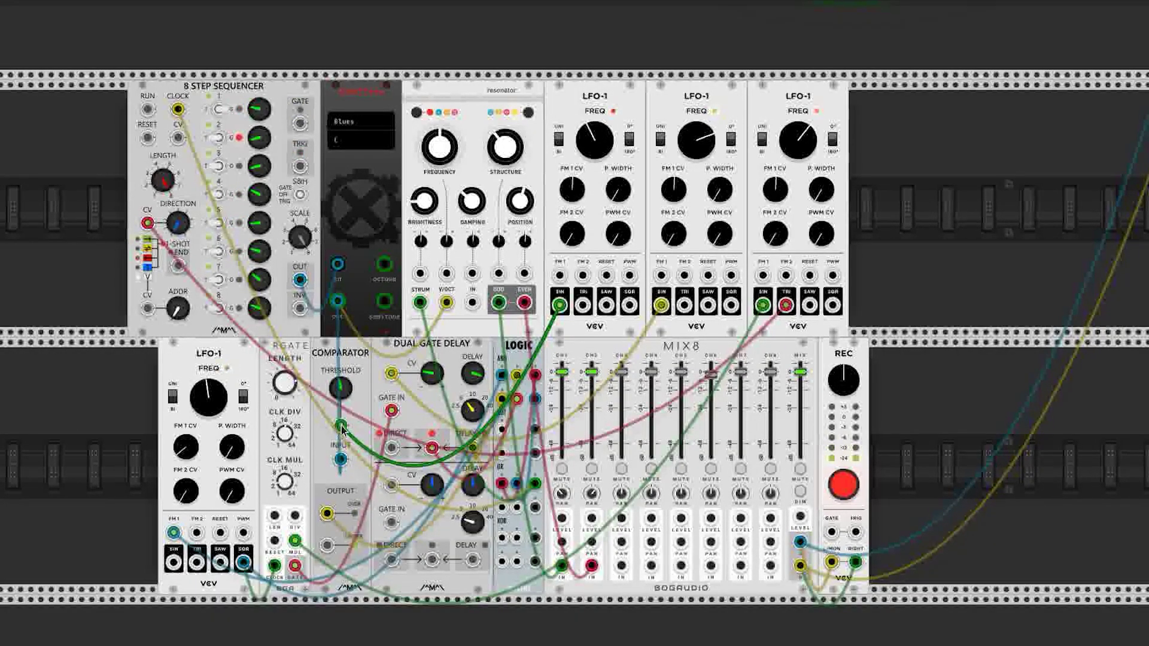
# Raise the FREQ knobs on the first, lower and second LFO-1 modules to speed up the clocks
pyautogui.moveTo(582, 157); pyautogui.dragTo(581, 151)
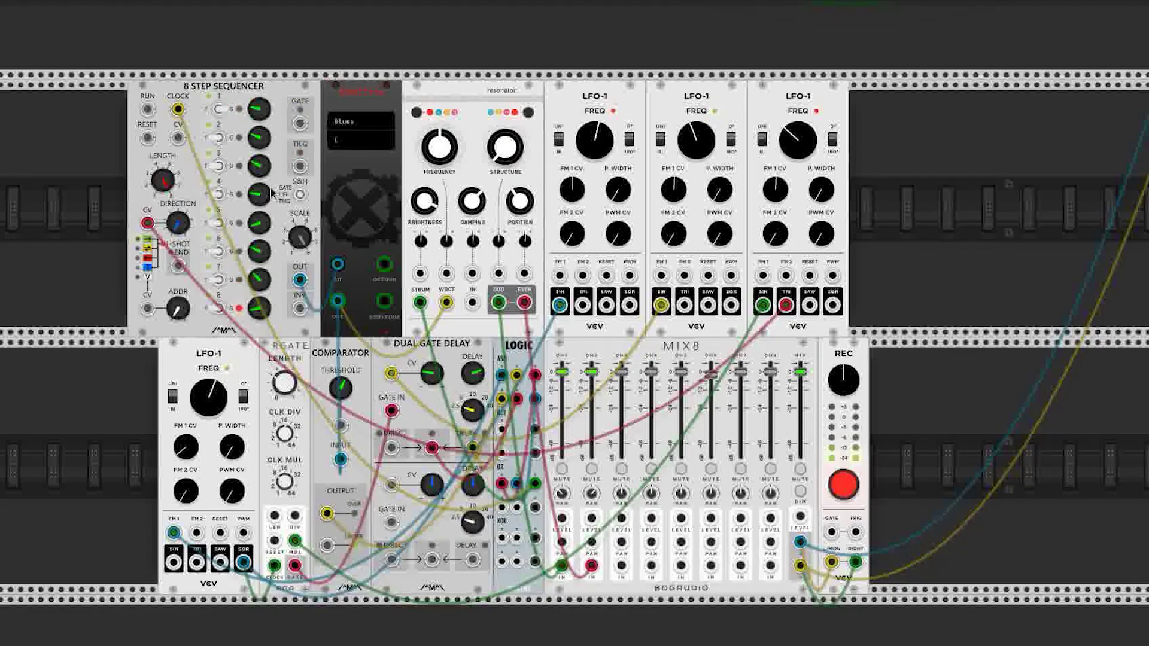
pyautogui.moveTo(219, 405); pyautogui.dragTo(219, 392)
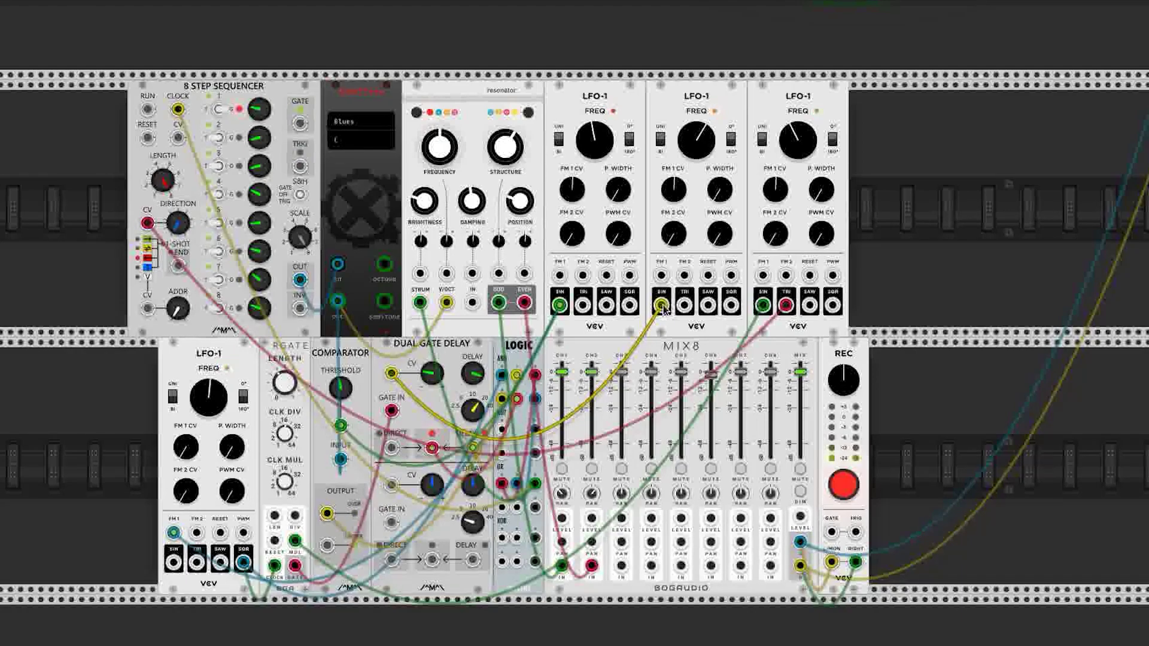
pyautogui.moveTo(694, 144)
pyautogui.mouseDown()
pyautogui.moveTo(693, 157)
pyautogui.moveTo(694, 143)
pyautogui.mouseUp()
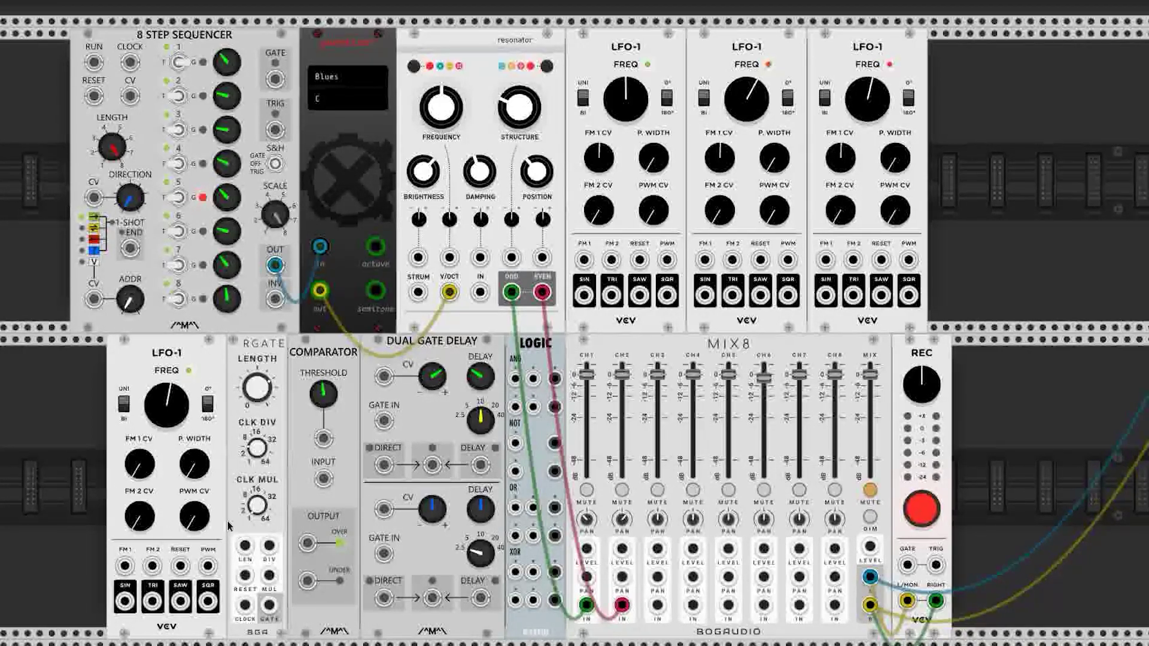
# Clock RGATE from the lower LFO-1 square, AND the delayed gate with that square, and strum the resonator
pyautogui.moveTo(208, 601); pyautogui.dragTo(384, 420)
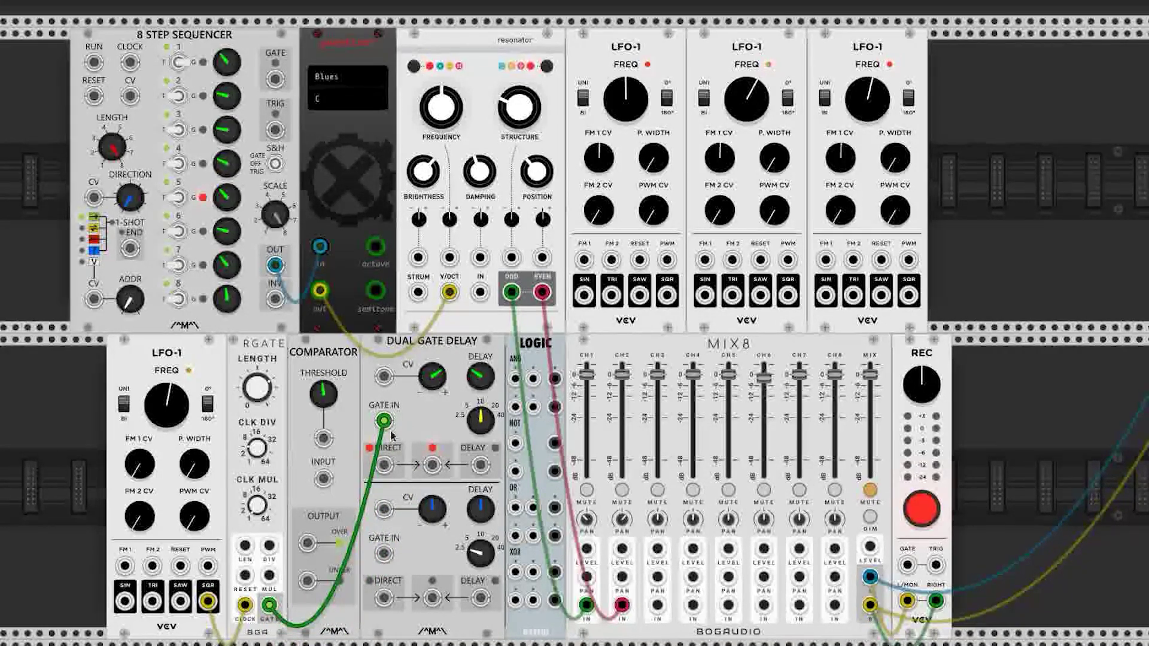
pyautogui.moveTo(483, 468); pyautogui.dragTo(532, 379)
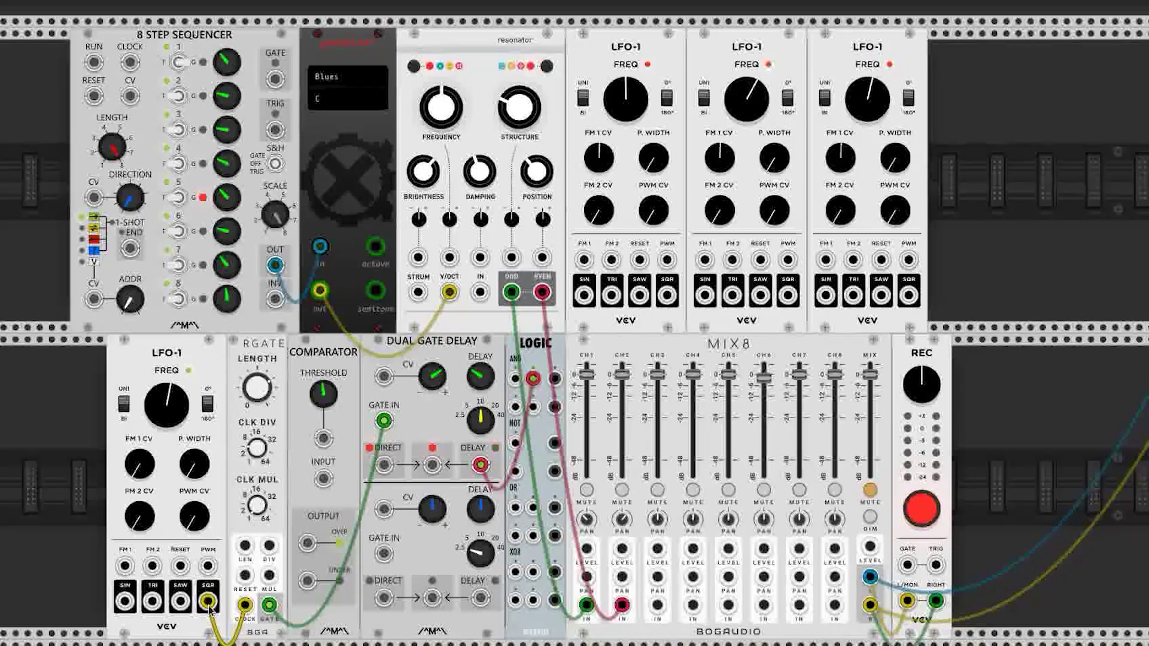
pyautogui.moveTo(209, 606); pyautogui.dragTo(514, 377)
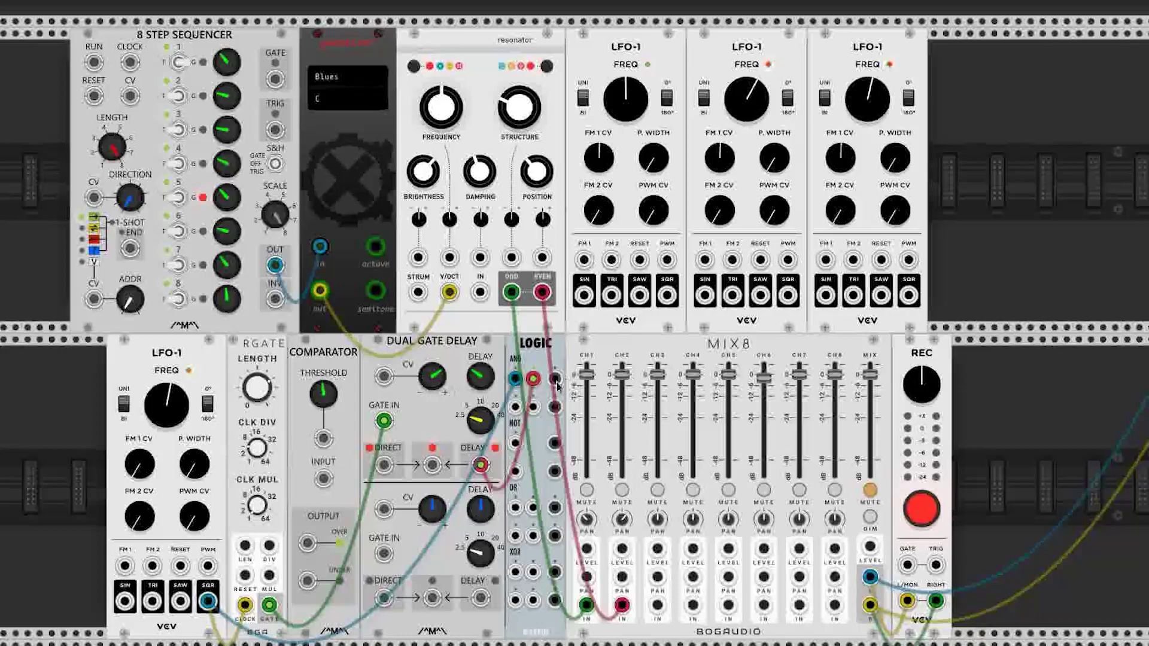
pyautogui.moveTo(555, 378); pyautogui.dragTo(418, 292)
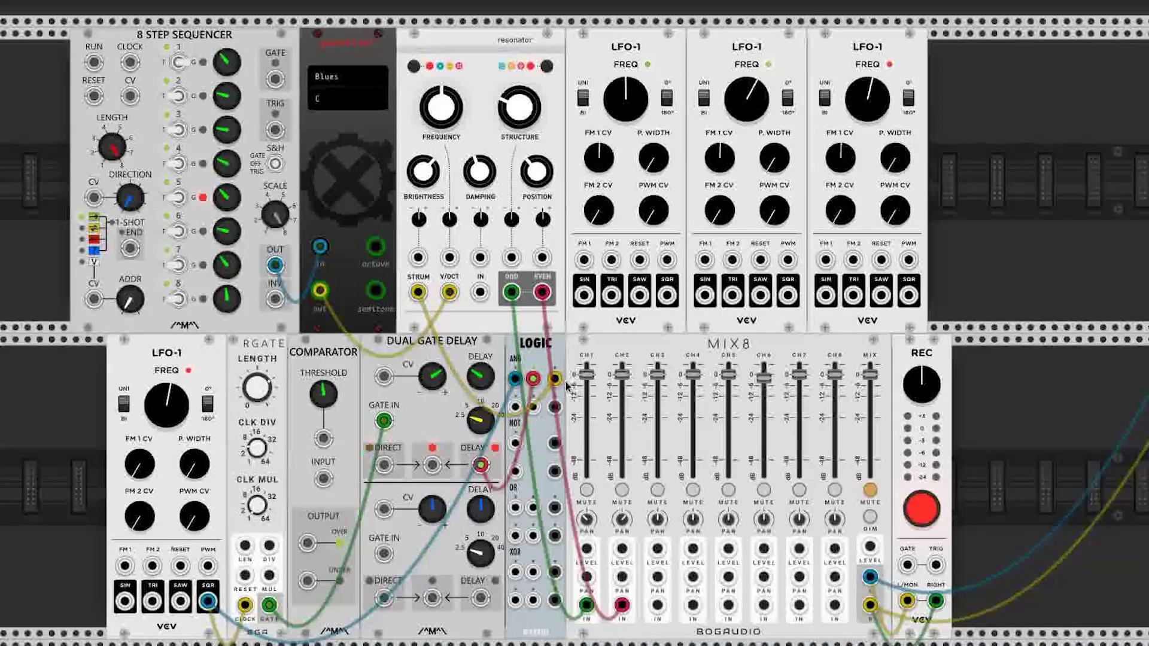
# Patch the LOGIC AND output into the 8 Step Sequencer's CLOCK input
pyautogui.moveTo(555, 378); pyautogui.dragTo(130, 61)
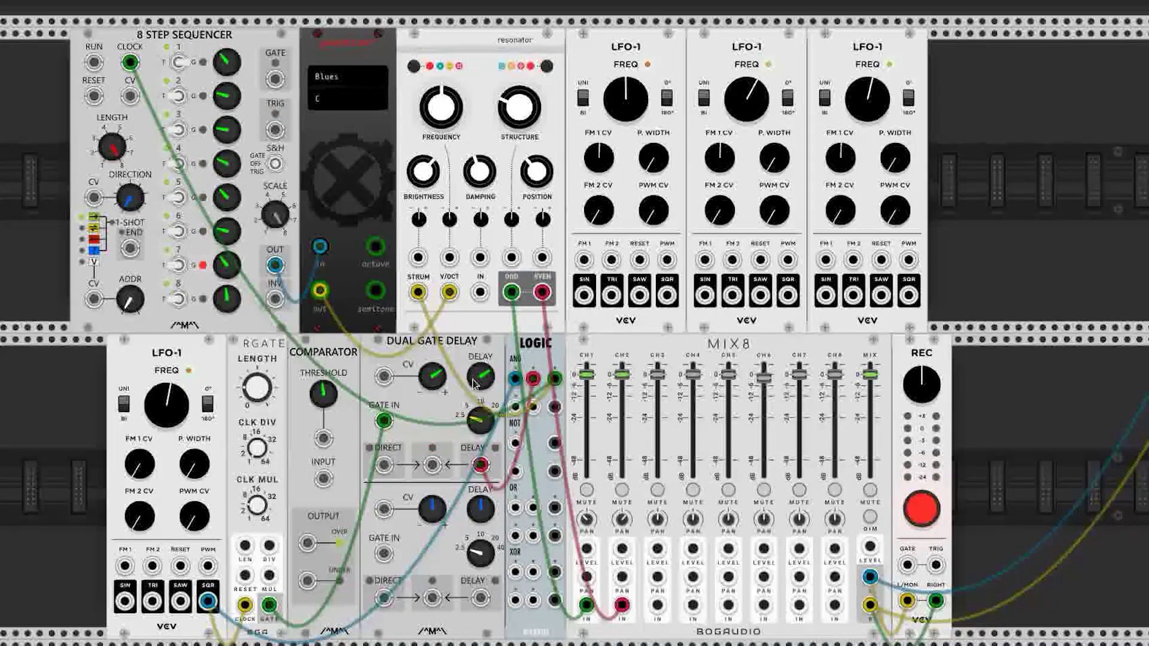
# Cable the DELAY output and lower LFO-1 SQR into LOGIC AND, then narrow that LFO's P. WIDTH
pyautogui.moveTo(480, 465); pyautogui.dragTo(534, 379)
pyautogui.moveTo(208, 601); pyautogui.dragTo(515, 383)
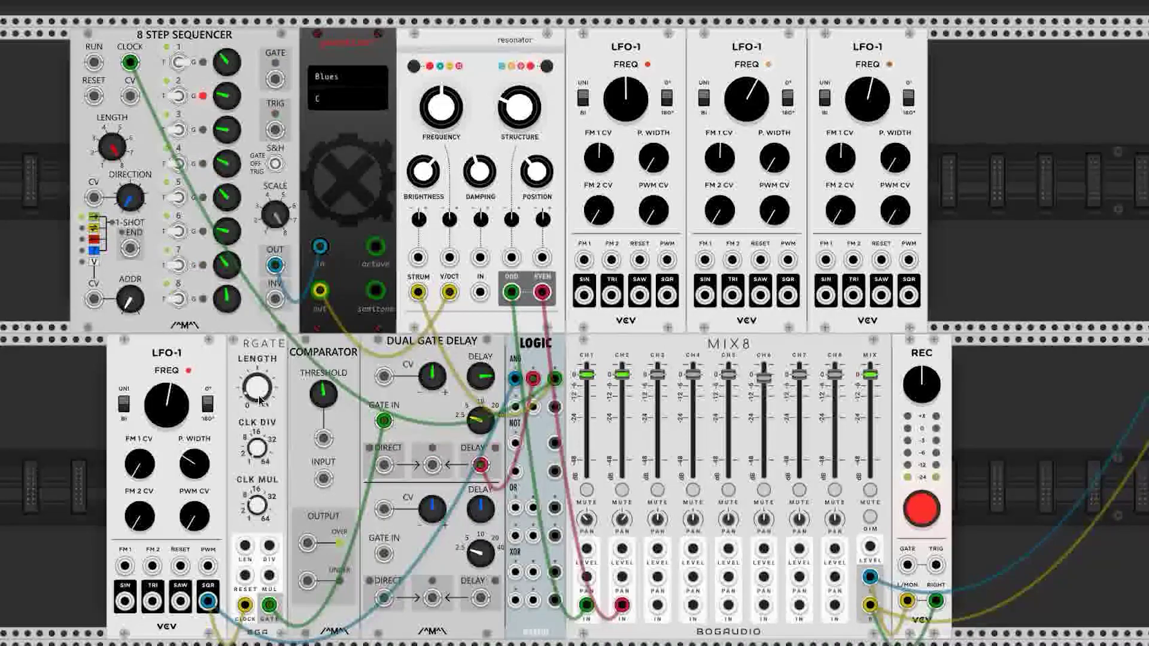
pyautogui.moveTo(195, 463); pyautogui.dragTo(194, 482)
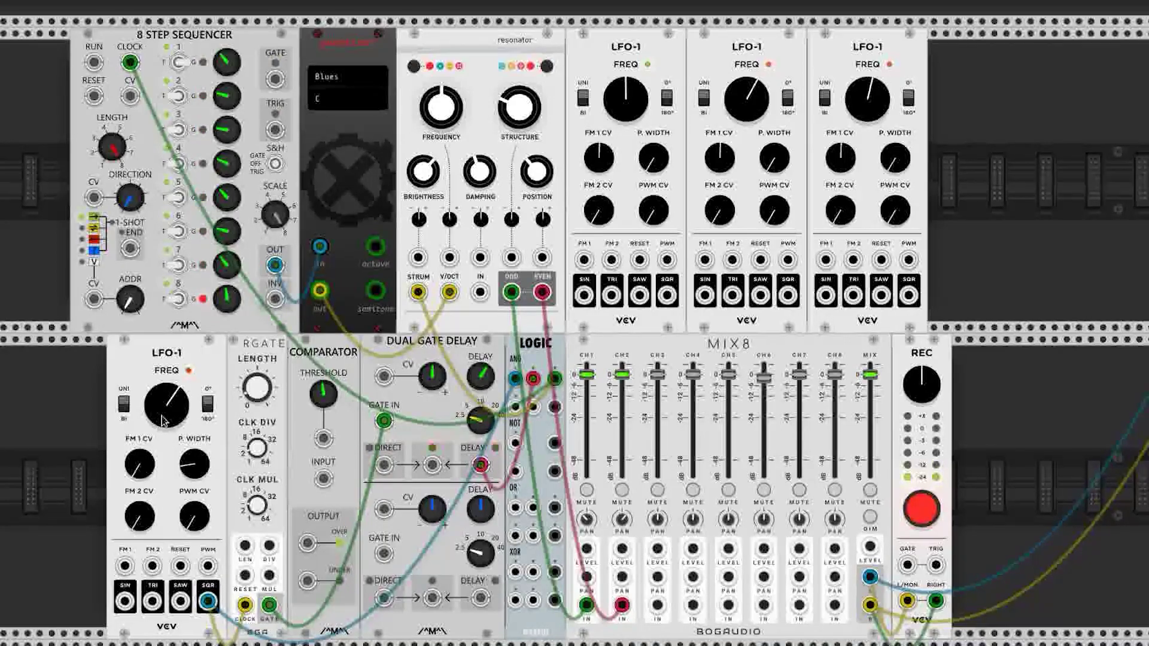
# Slow the lower LFO-1 slightly and send the first top LFO's SIN to the Dual Gate Delay CV
pyautogui.moveTo(164, 420); pyautogui.dragTo(168, 423)
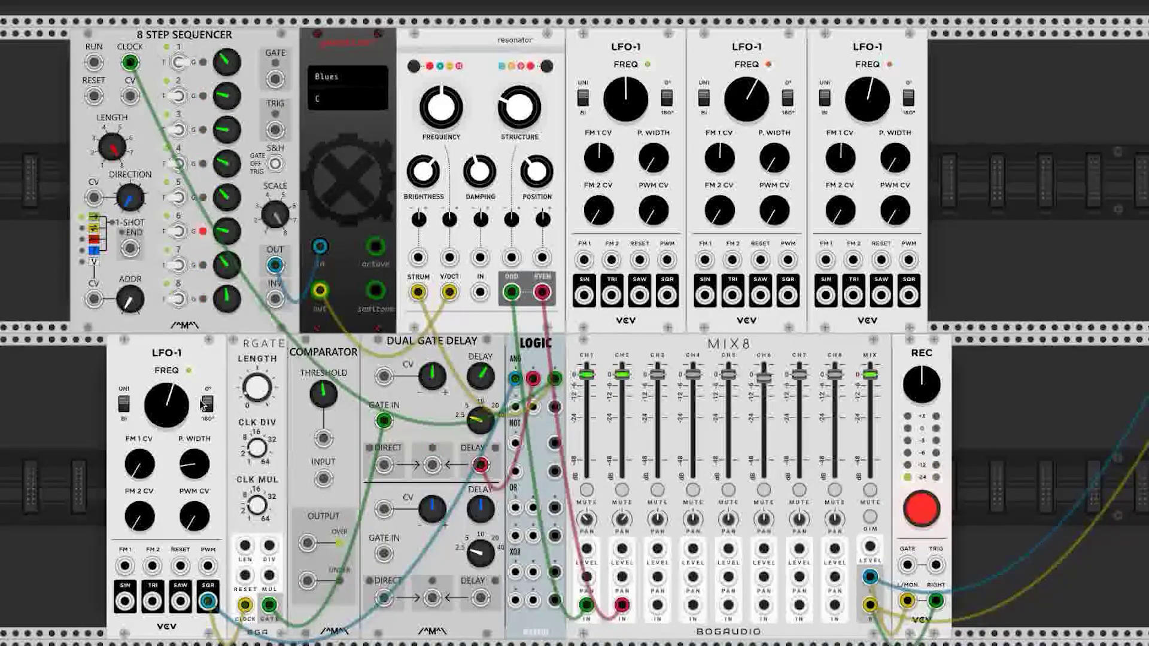
pyautogui.moveTo(180, 407); pyautogui.dragTo(179, 409)
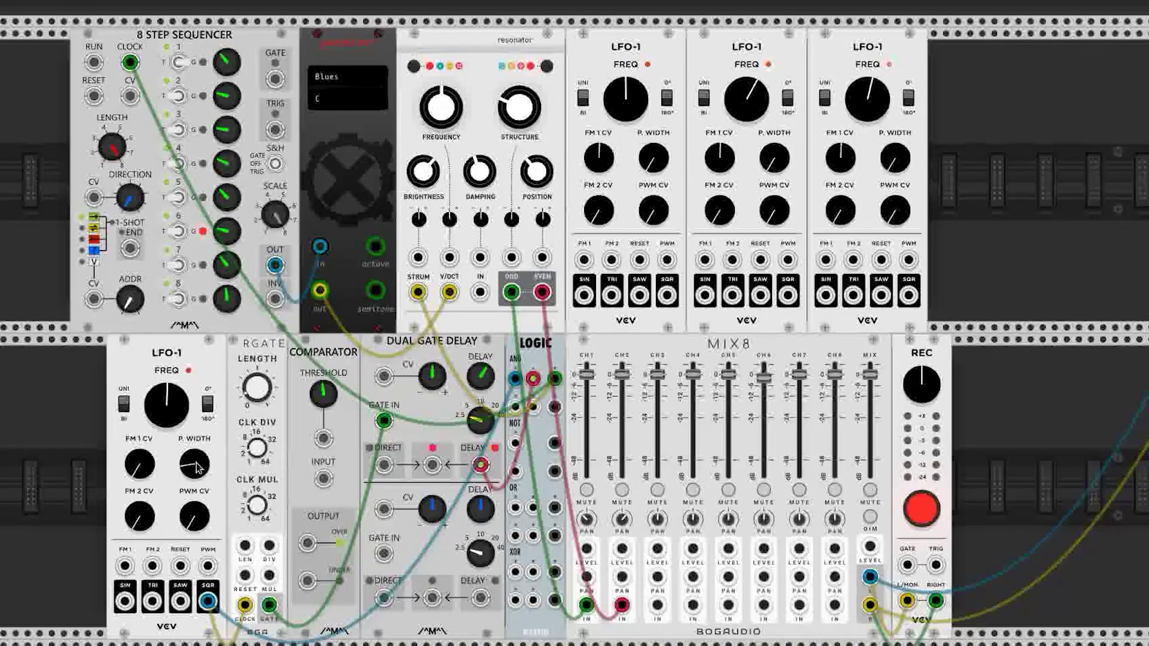
pyautogui.moveTo(583, 294); pyautogui.dragTo(383, 417)
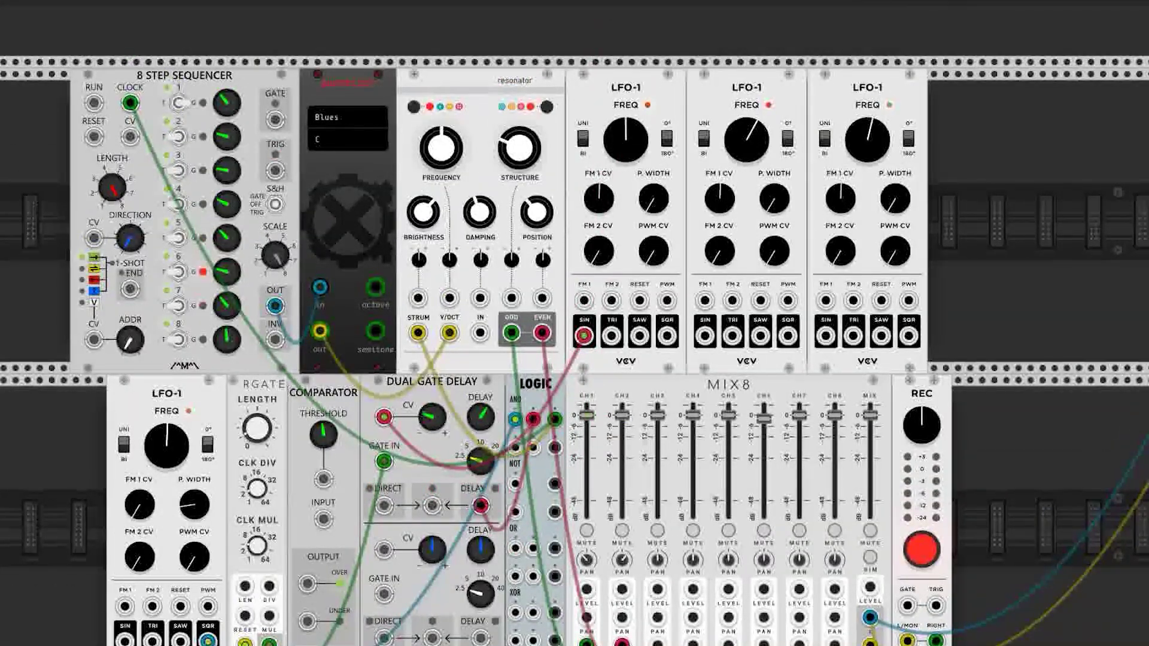
# Patch the second LFO's SIN into the lower LFO-1 PWM and adjust P. WIDTH and PWM depth
pyautogui.moveTo(704, 335); pyautogui.dragTo(208, 526)
pyautogui.moveTo(194, 423)
pyautogui.mouseDown()
pyautogui.moveTo(194, 412)
pyautogui.moveTo(194, 426)
pyautogui.mouseUp()
pyautogui.moveTo(193, 476); pyautogui.dragTo(194, 451)
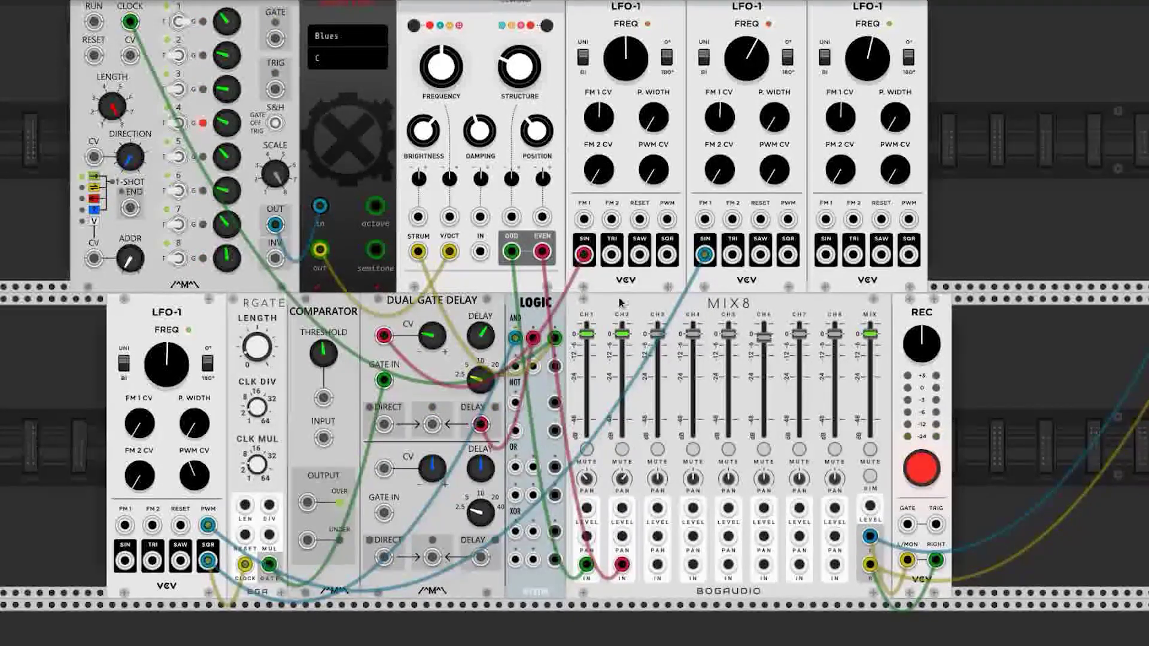
# Cable the third LFO's SIN output into the lower LFO-1's FM 1 input
pyautogui.scroll(2, 619, 303)
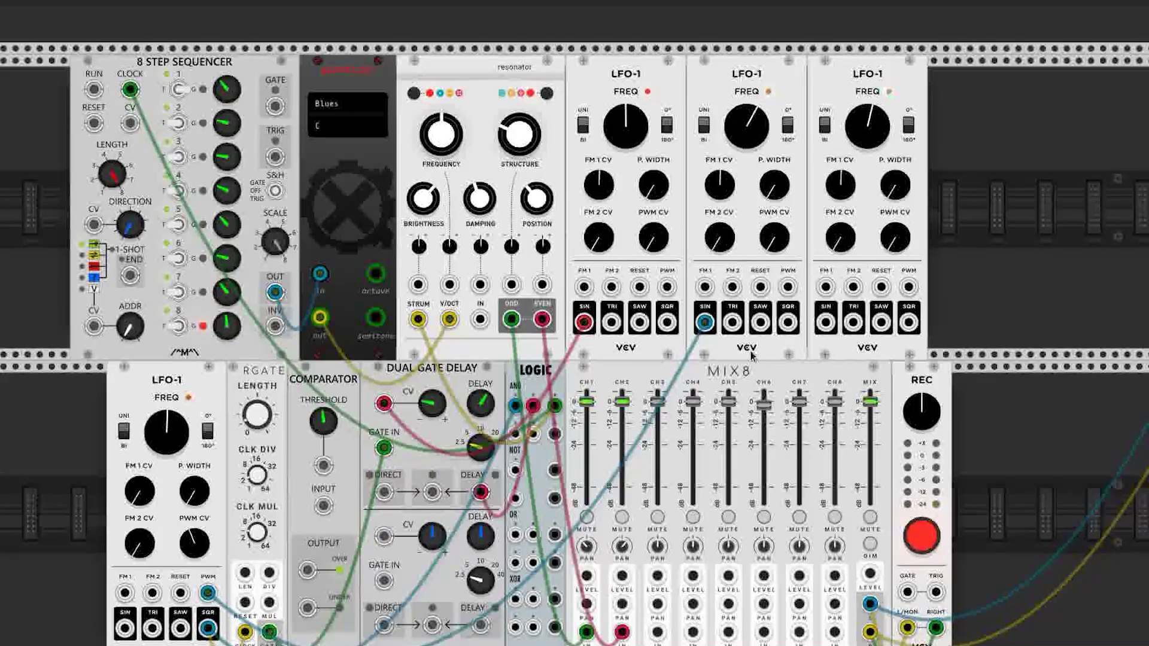
pyautogui.moveTo(826, 323); pyautogui.dragTo(126, 523)
pyautogui.scroll(-2, 527, 599)
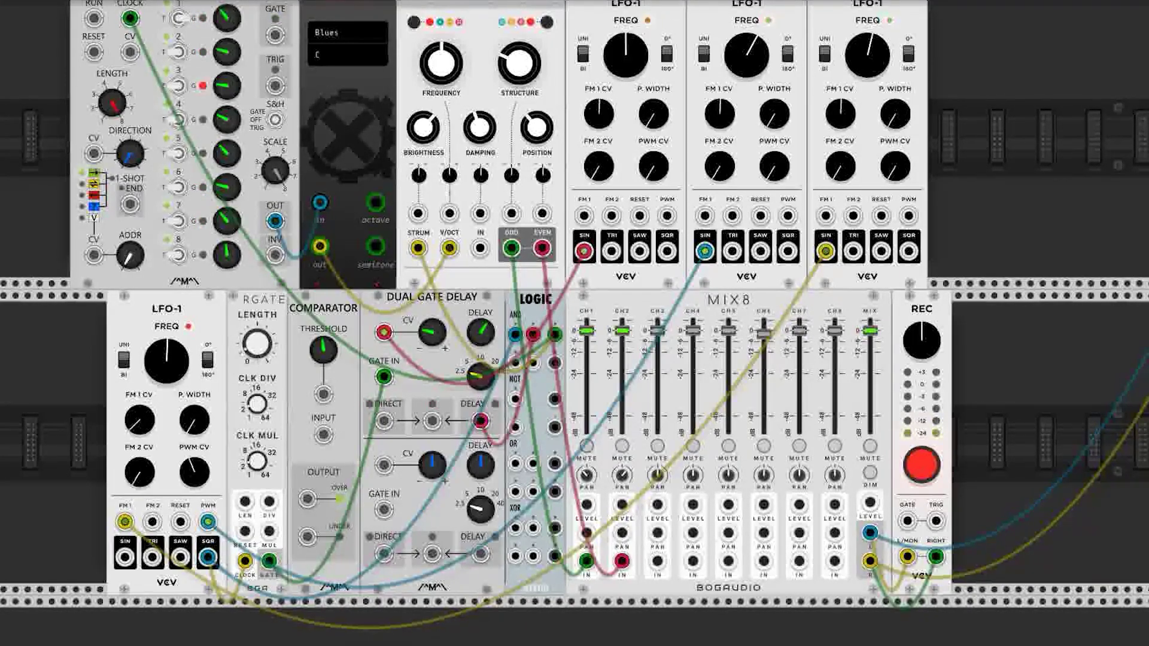
pyautogui.scroll(2, 660, 291)
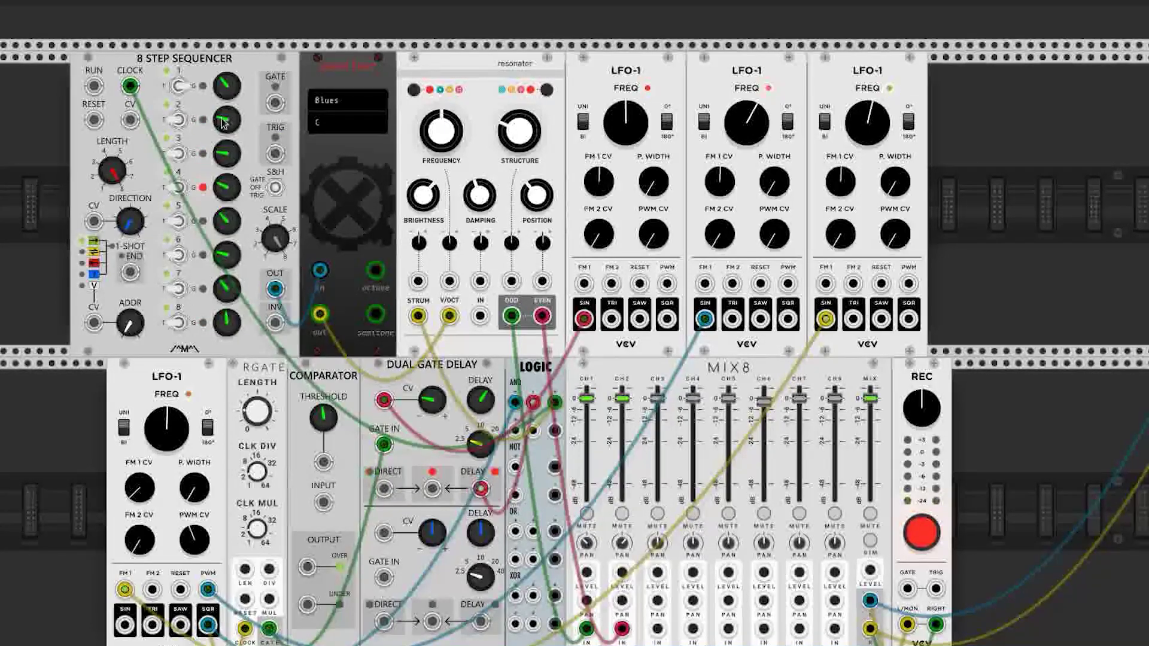
pyautogui.scroll(-1, 465, 229)
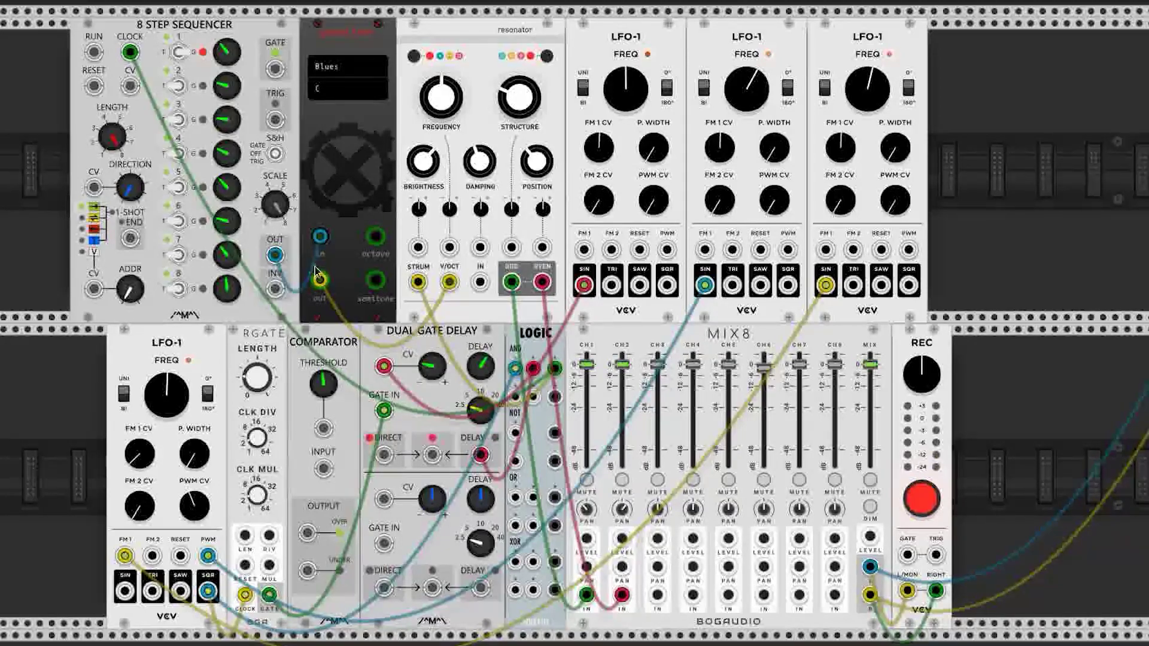
# Cable the Blues quantizer OUT to the Comparator INPUT and Comparator OVER to the LOGIC NOT input
pyautogui.moveTo(321, 281); pyautogui.dragTo(326, 468)
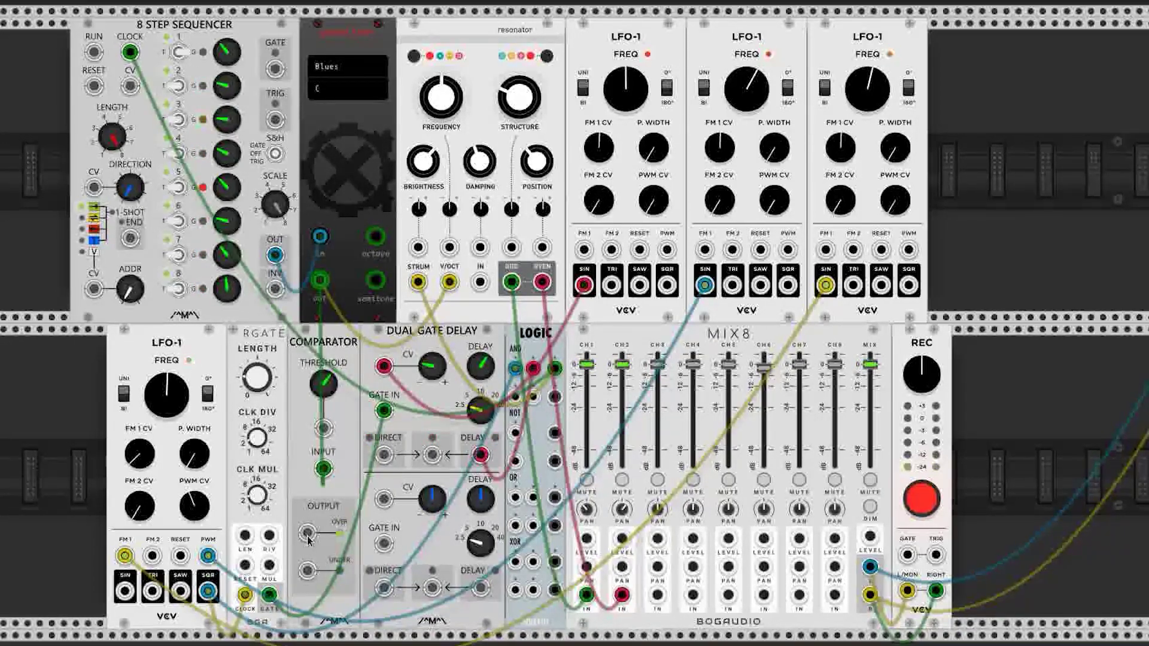
pyautogui.moveTo(308, 540); pyautogui.dragTo(516, 396)
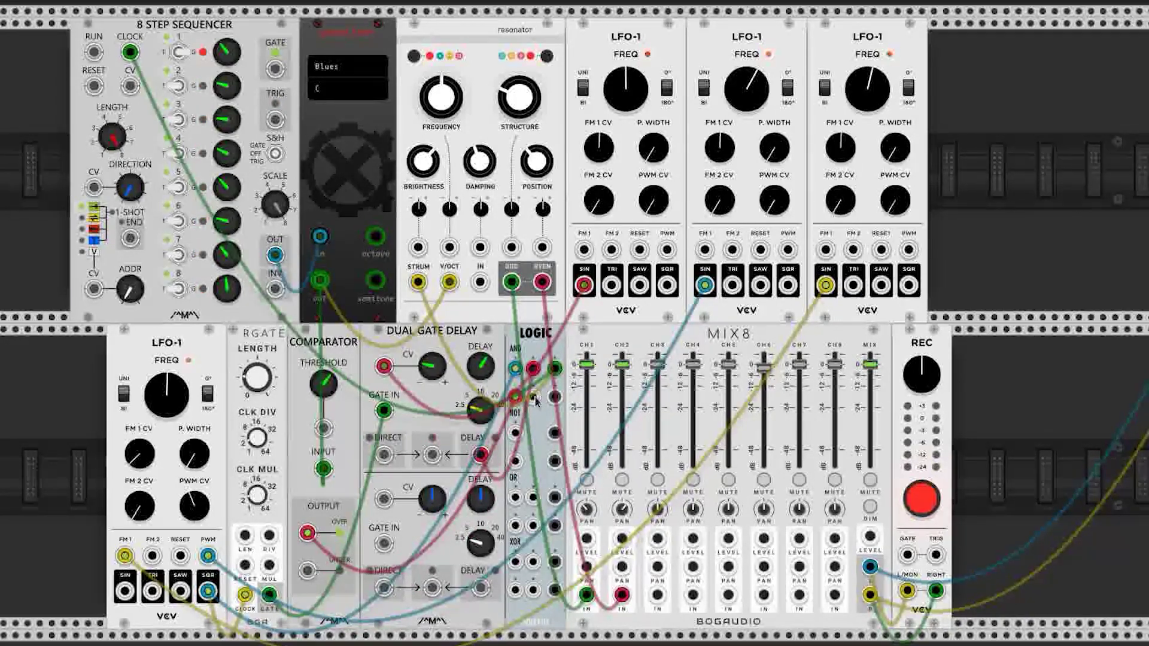
# Patch the Dual Gate Delay's DELAY output into the LOGIC AND gate, removing the stray trial cables
pyautogui.moveTo(432, 456); pyautogui.dragTo(529, 438)
pyautogui.moveTo(533, 397); pyautogui.dragTo(430, 409)
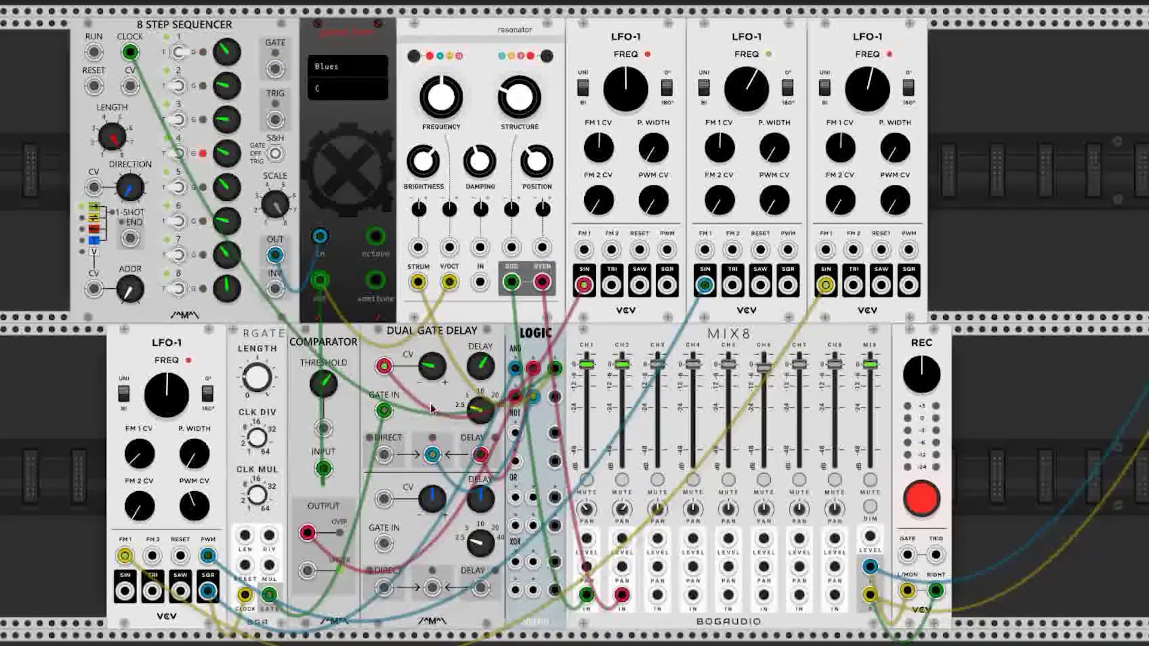
pyautogui.moveTo(435, 458); pyautogui.dragTo(392, 458)
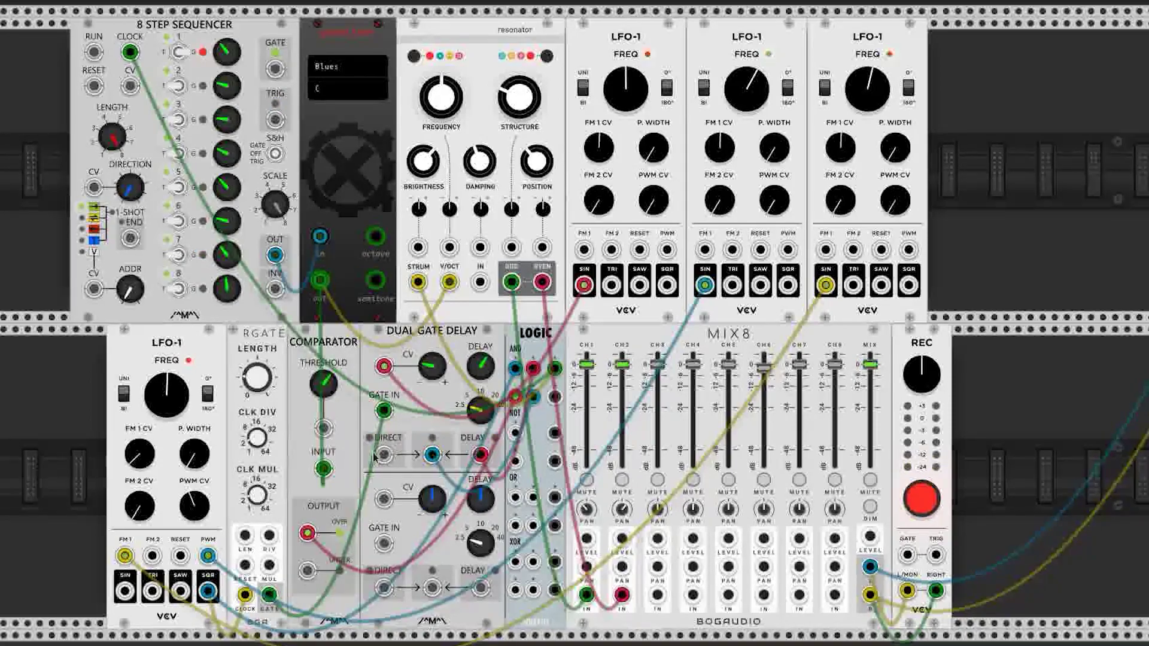
pyautogui.moveTo(533, 369); pyautogui.dragTo(477, 452)
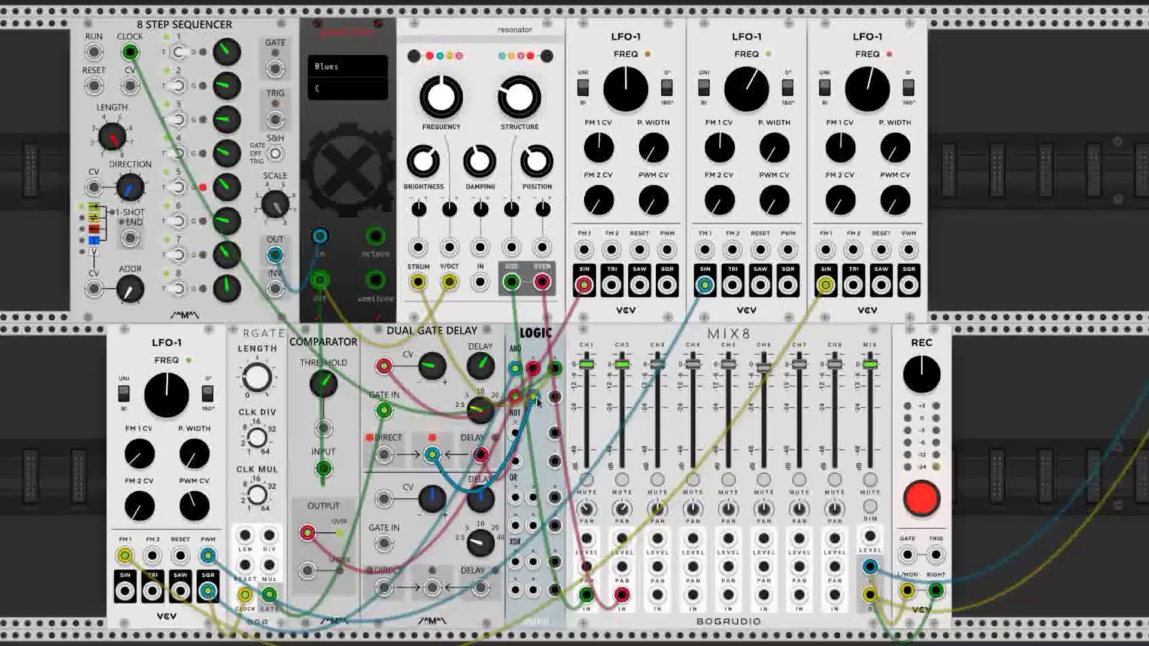
pyautogui.moveTo(537, 400); pyautogui.dragTo(419, 441)
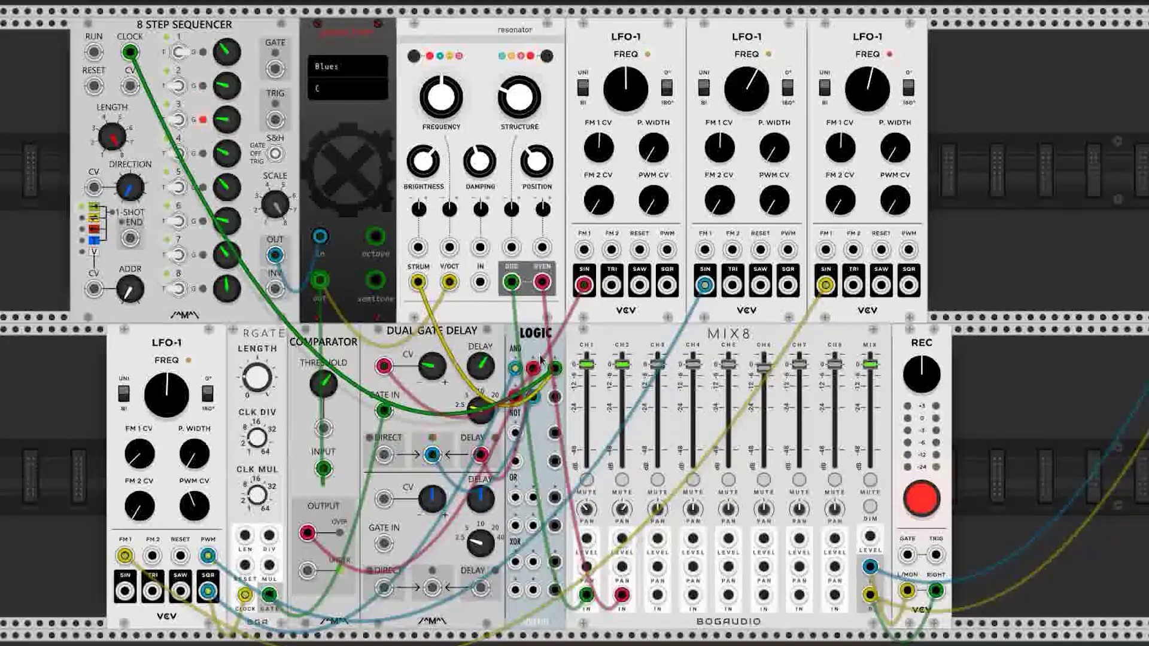
# Chain LOGIC AND into OR, and use the OR output to strum the resonator and clock the sequencer
pyautogui.moveTo(555, 368); pyautogui.dragTo(554, 364)
pyautogui.moveTo(555, 368); pyautogui.dragTo(514, 497)
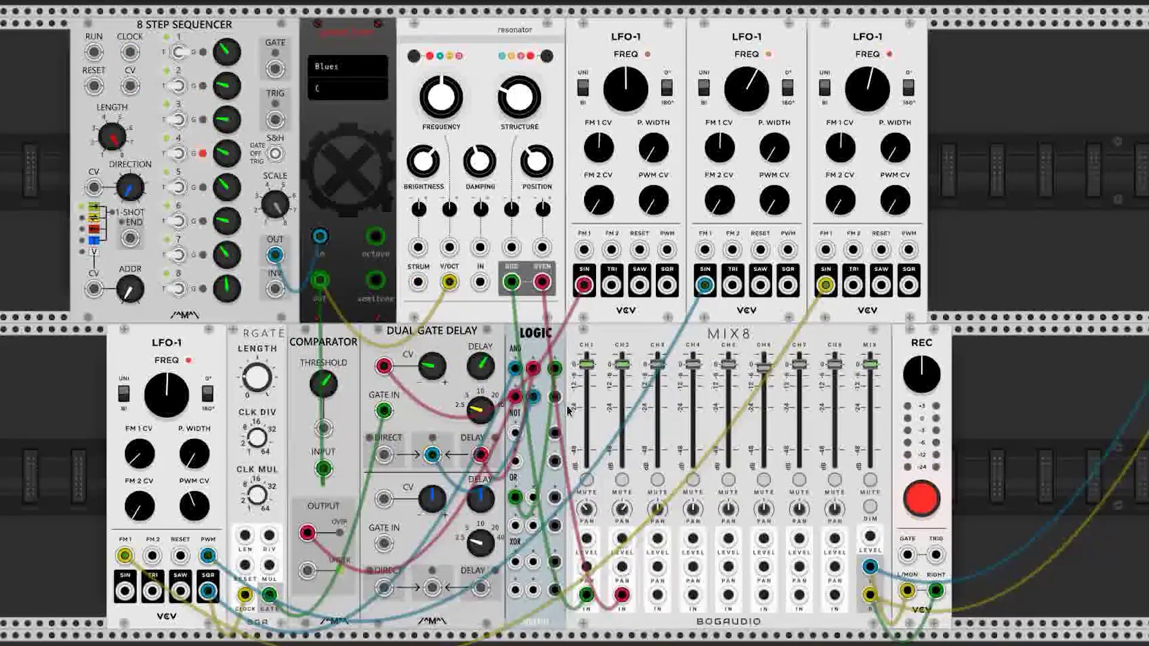
pyautogui.moveTo(555, 397); pyautogui.dragTo(533, 497)
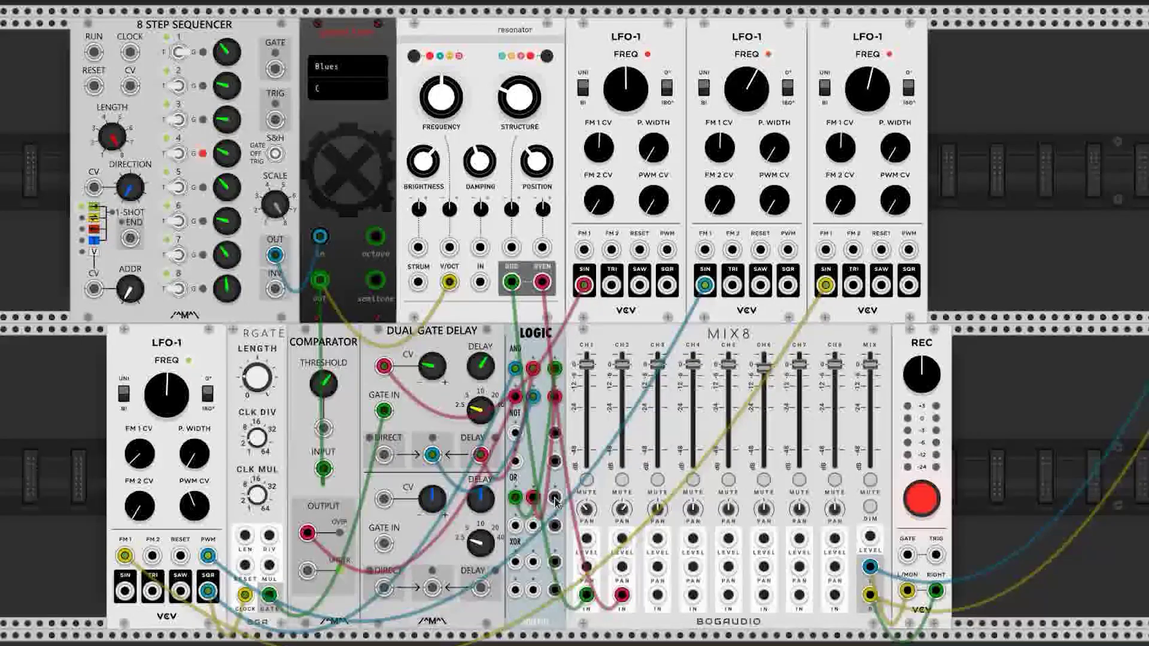
pyautogui.moveTo(555, 497); pyautogui.dragTo(418, 282)
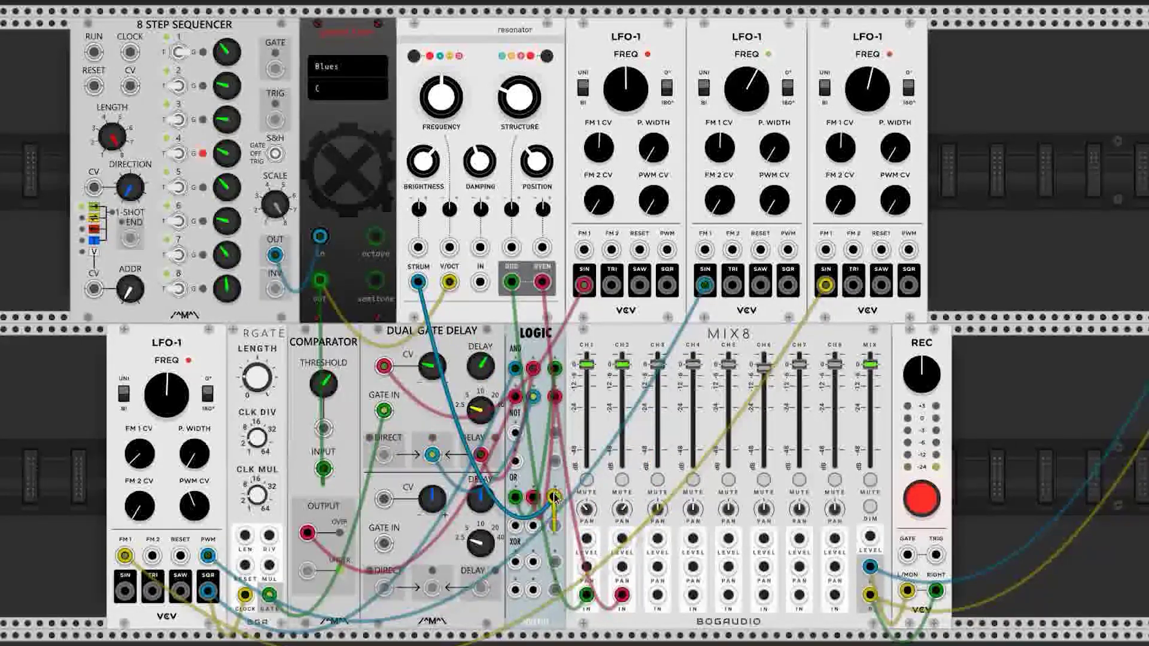
pyautogui.moveTo(554, 497); pyautogui.dragTo(130, 51)
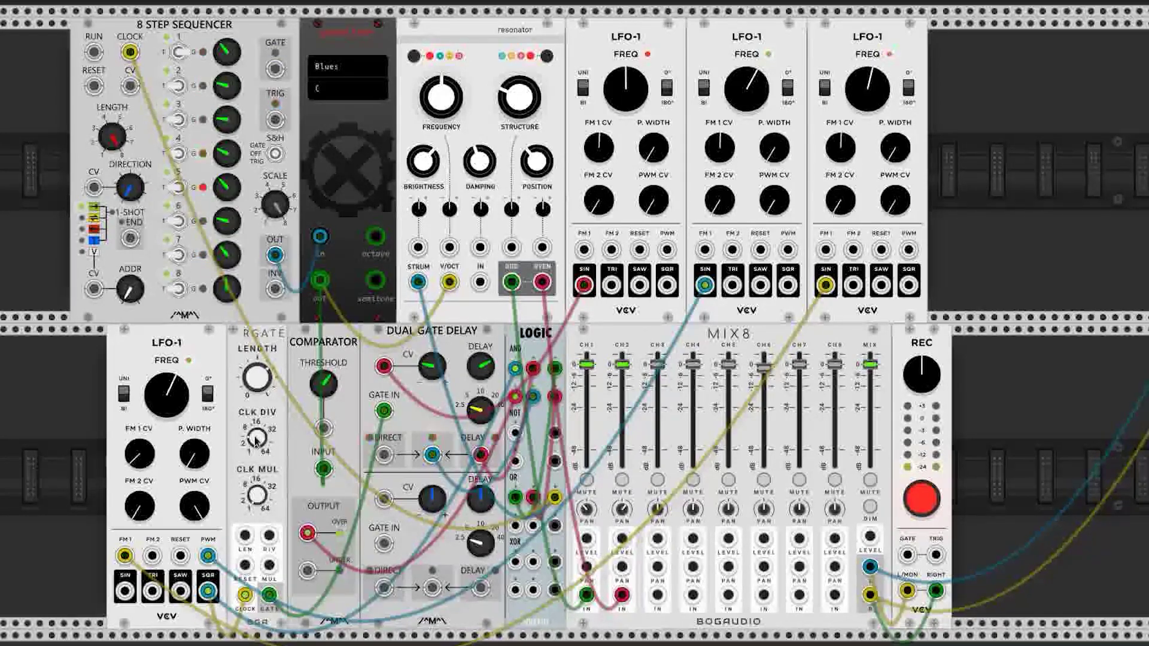
# Raise the first two LFO-1 rates, patch the third LFO's SIN to sequencer DIRECTION, and retune its FREQ
pyautogui.moveTo(747, 88); pyautogui.dragTo(817, 92)
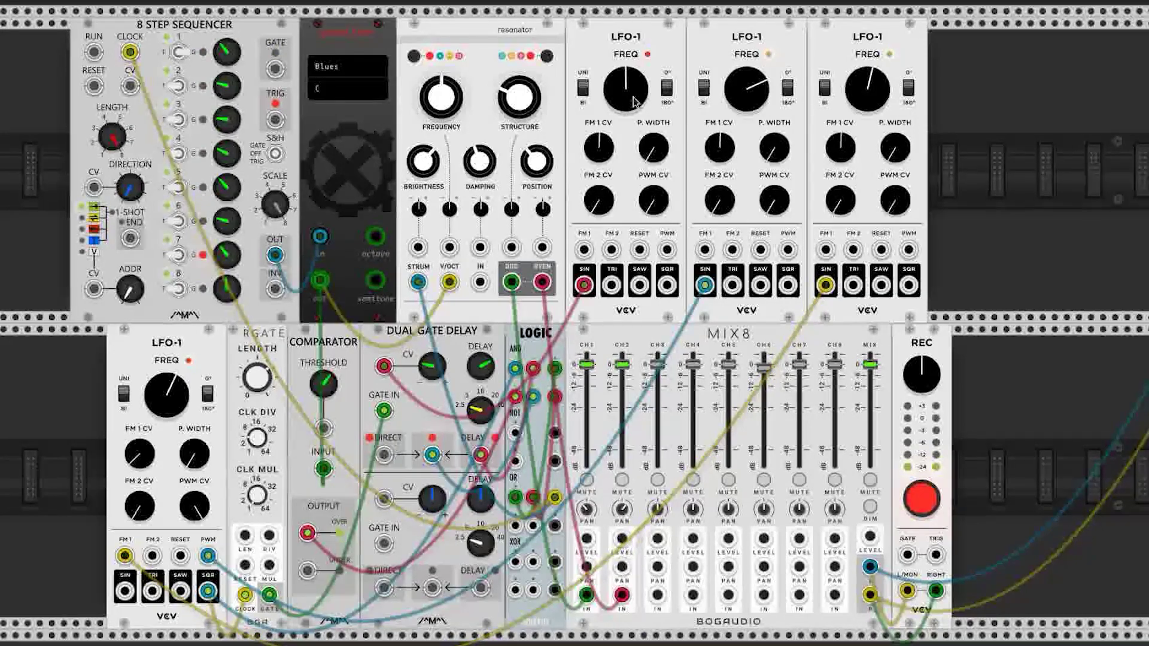
pyautogui.moveTo(635, 101); pyautogui.dragTo(664, 101)
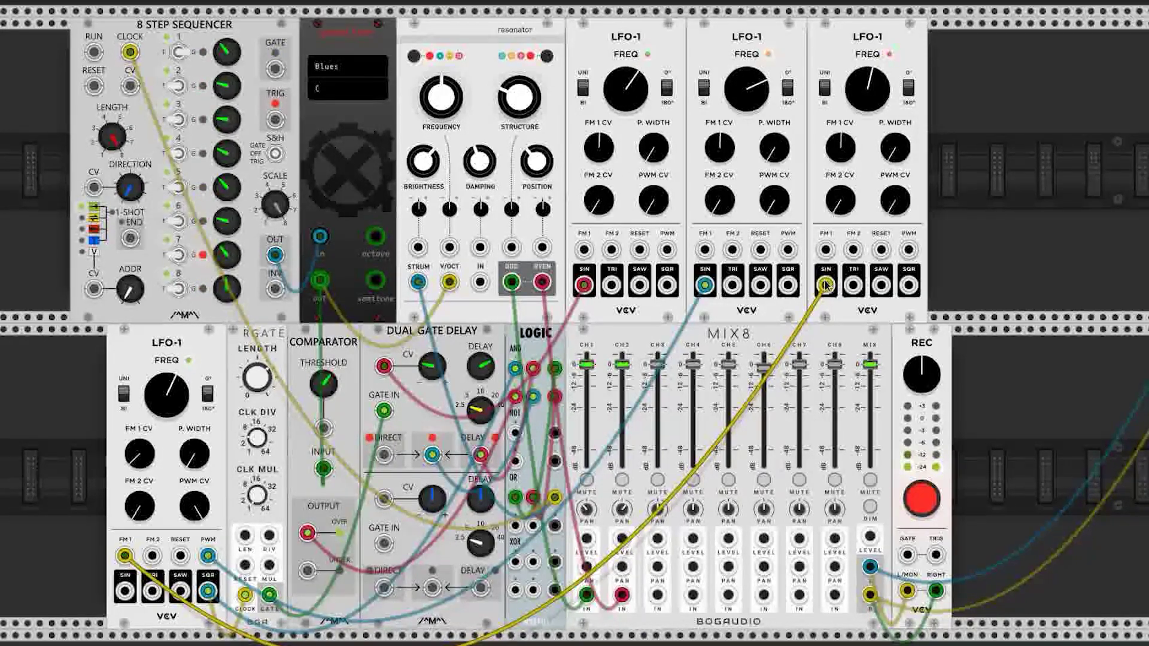
pyautogui.moveTo(829, 288); pyautogui.dragTo(93, 188)
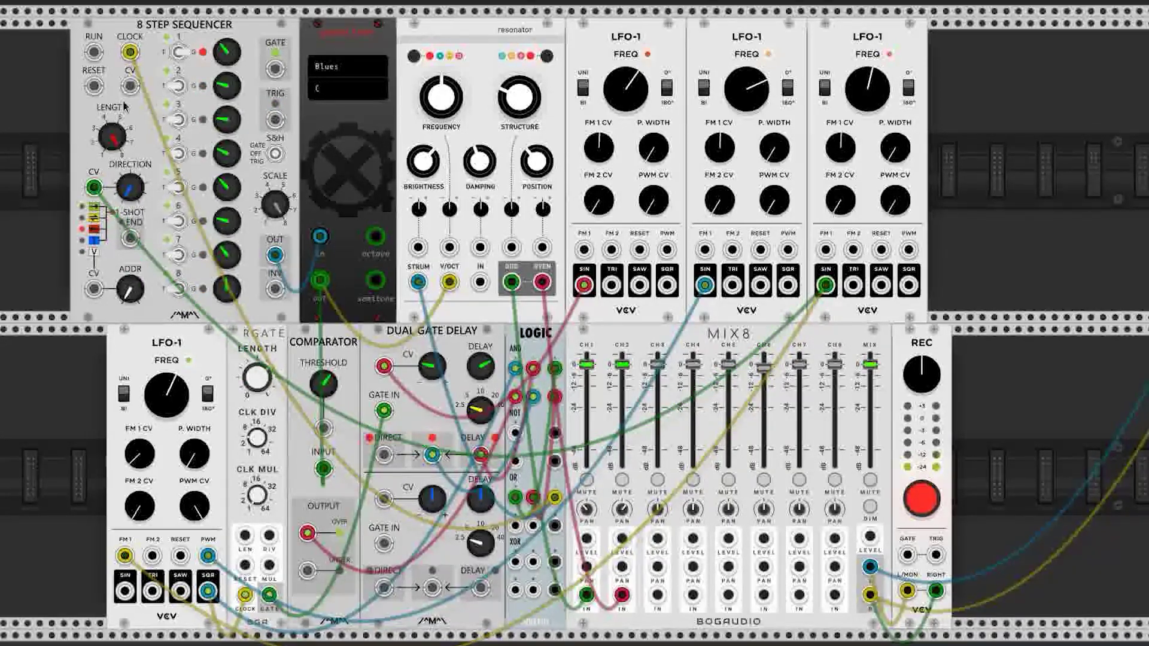
pyautogui.moveTo(856, 112); pyautogui.dragTo(856, 114)
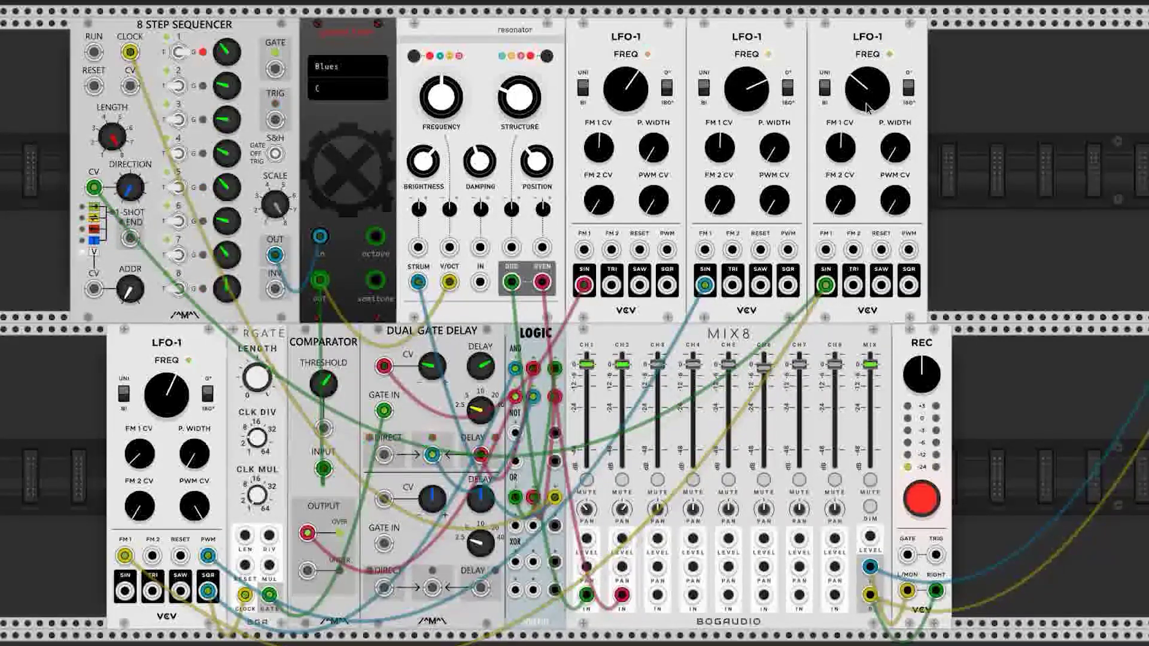
pyautogui.moveTo(867, 89); pyautogui.dragTo(867, 80)
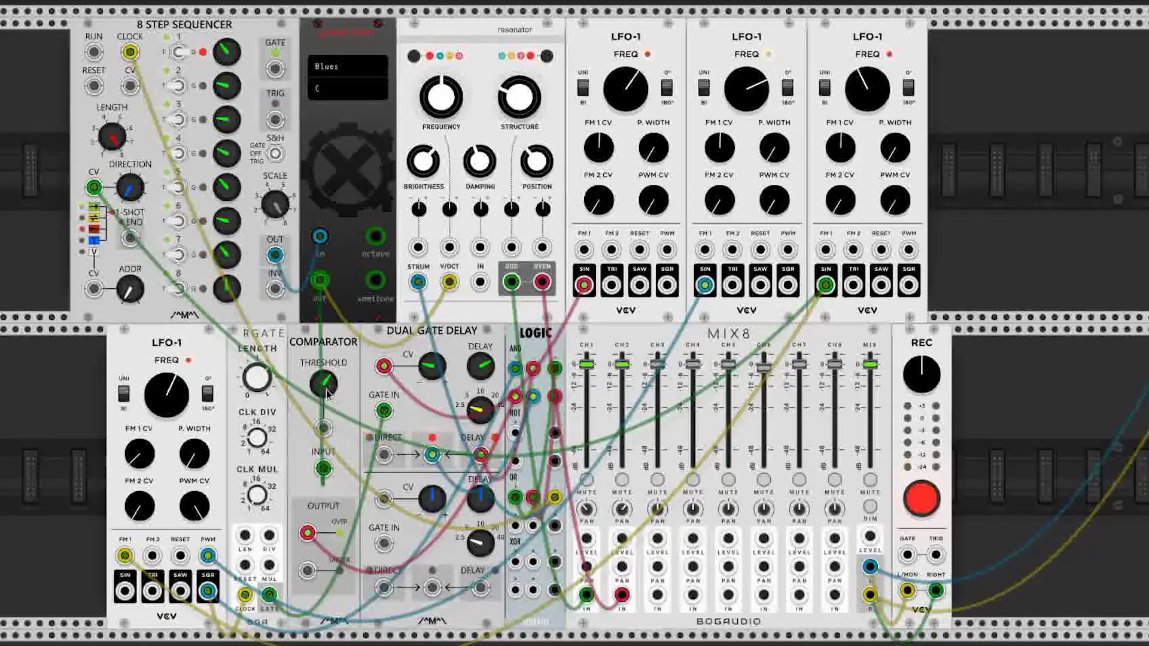
# Patch the first top LFO-1's SQR output into the COMPARATOR INPUT jack
pyautogui.moveTo(323, 428); pyautogui.dragTo(584, 287)
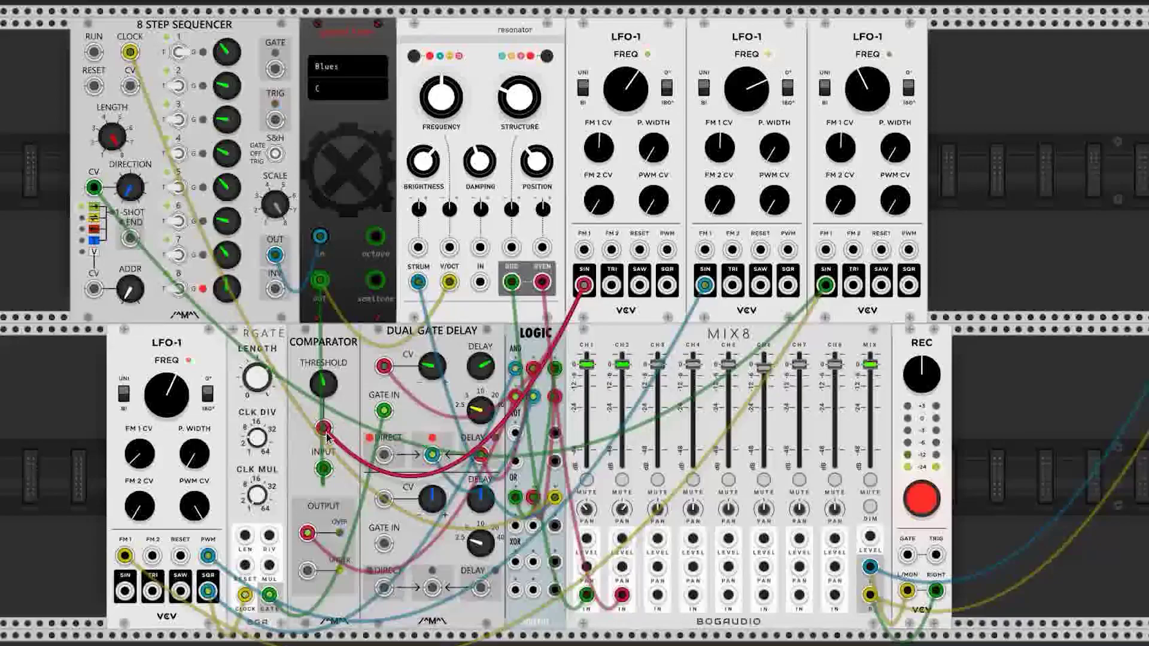
pyautogui.moveTo(323, 427); pyautogui.dragTo(419, 246)
pyautogui.moveTo(667, 285); pyautogui.dragTo(323, 427)
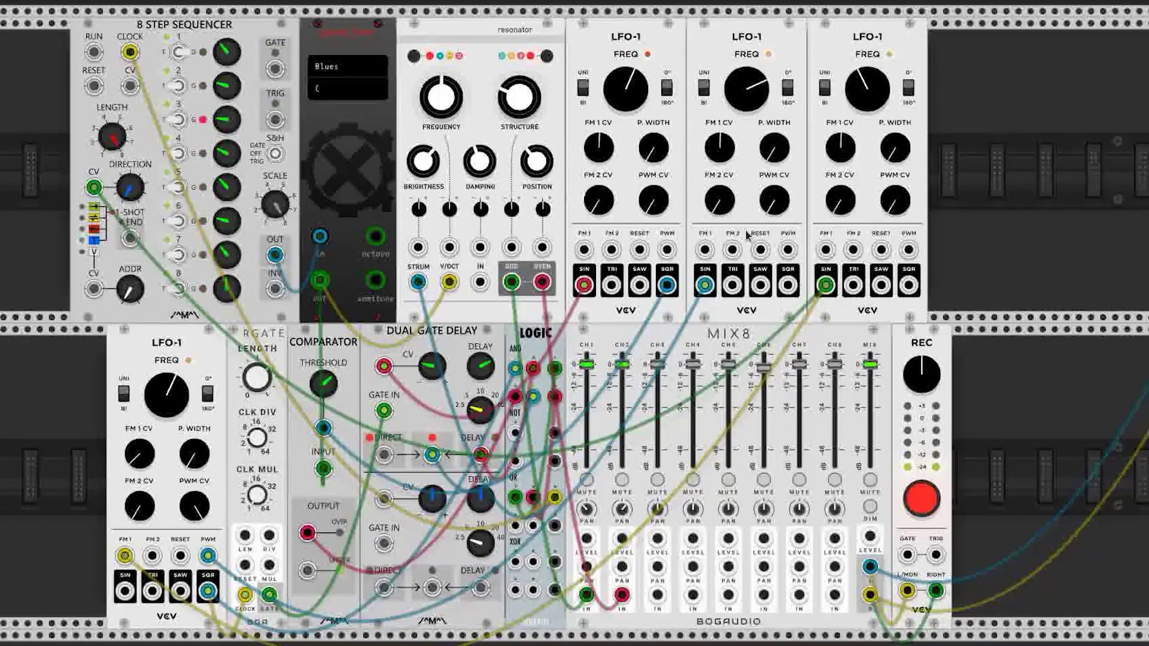
# Route the third LFO's TRI into LFO-1's FM 1, unplug the SQR-to-comparator cable, and turn LFO-2's FREQ down
pyautogui.moveTo(732, 285); pyautogui.dragTo(584, 250)
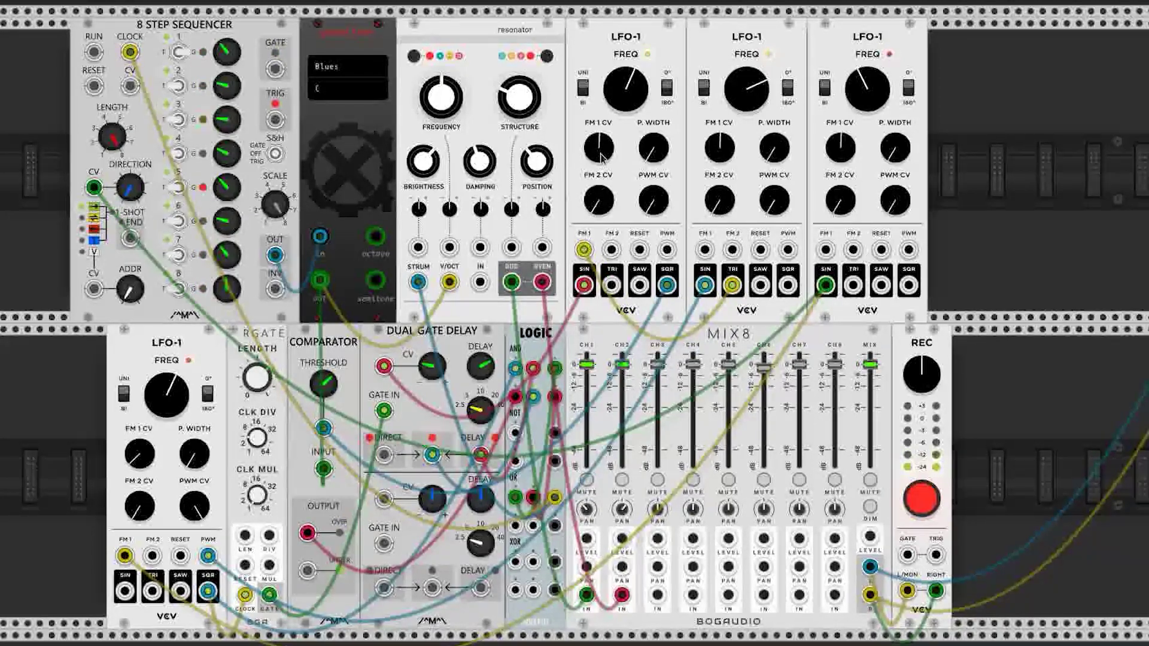
pyautogui.moveTo(741, 283); pyautogui.dragTo(853, 285)
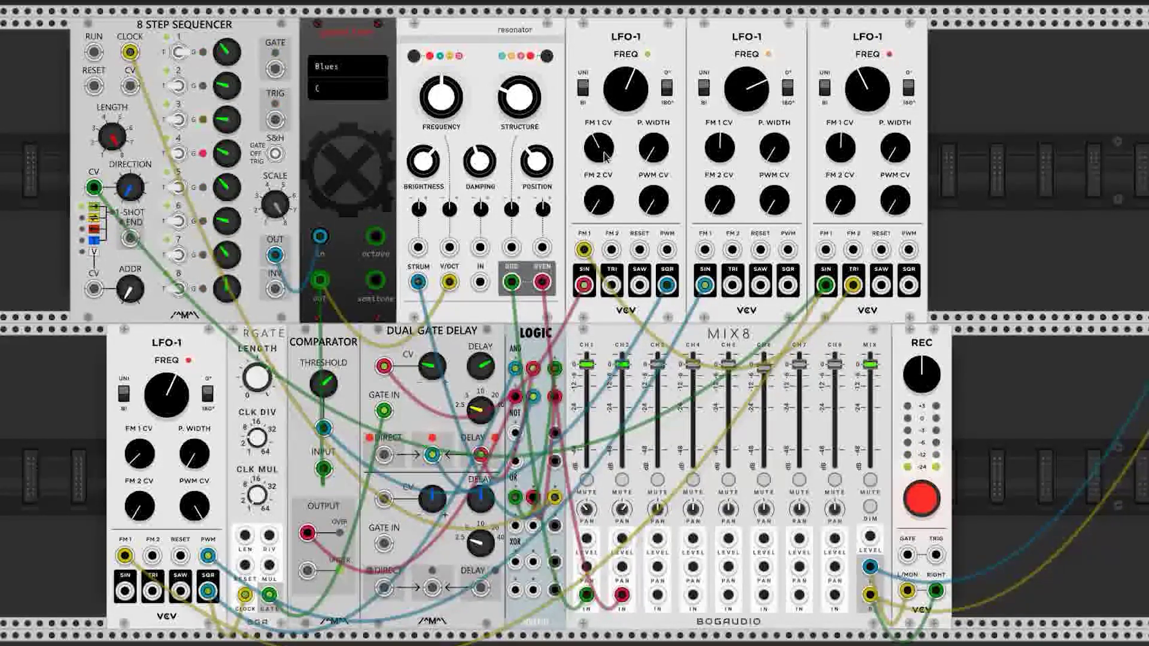
pyautogui.moveTo(331, 424); pyautogui.dragTo(332, 428)
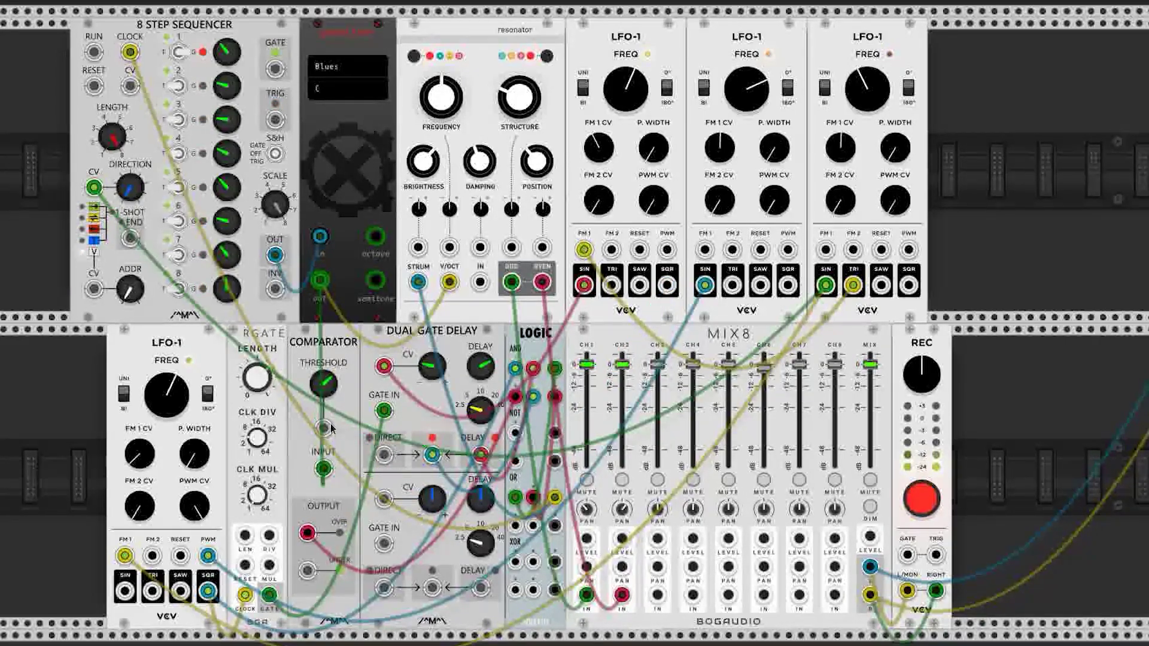
pyautogui.moveTo(746, 83); pyautogui.dragTo(746, 101)
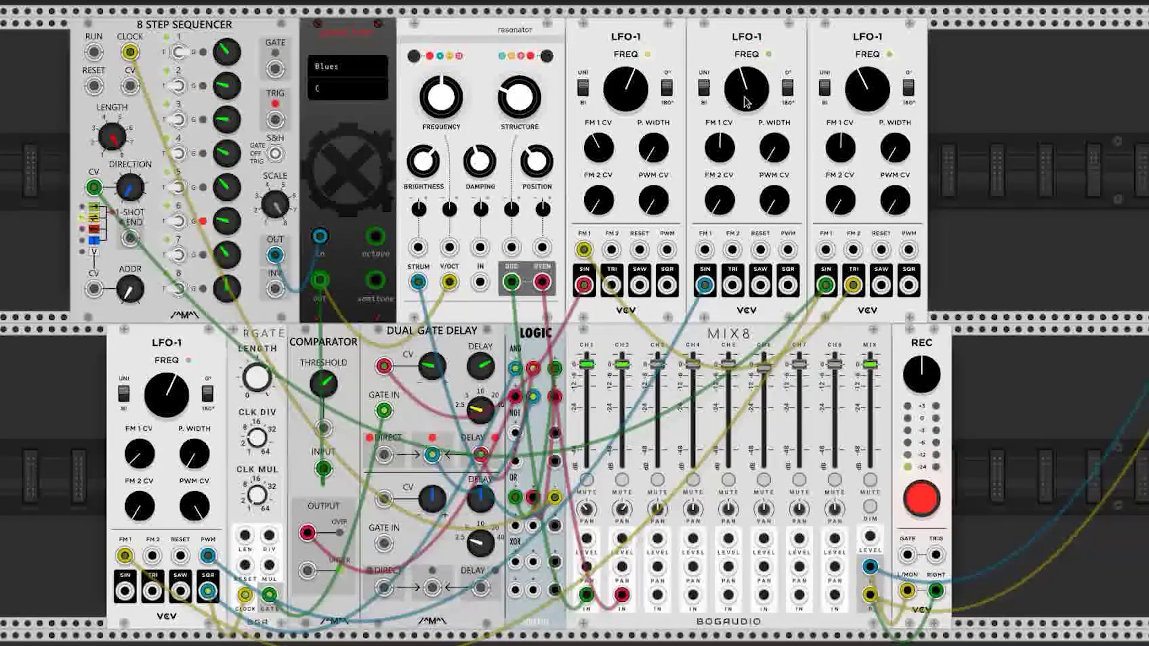